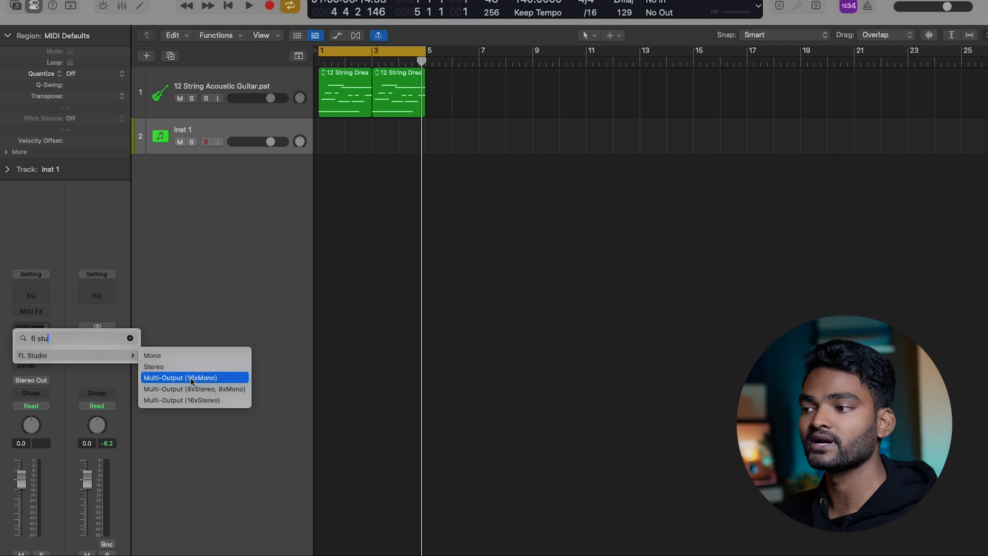
Load the stereo FL Studio instrument on the Inst 1 track and open its full interface, with the plug-in window clear of the channel rack
{"action": "left_click", "coordinate": [168, 368]}
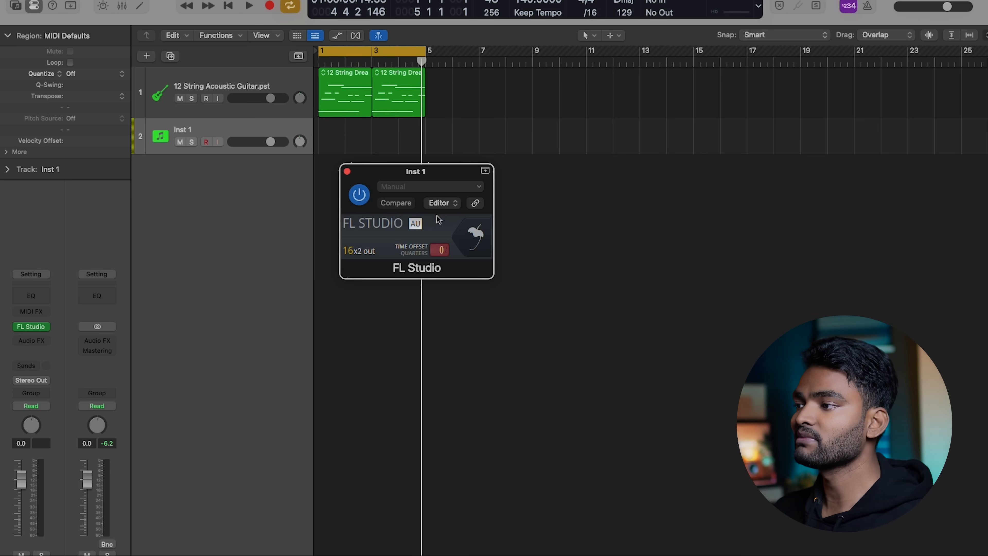
{"action": "left_click", "coordinate": [475, 235]}
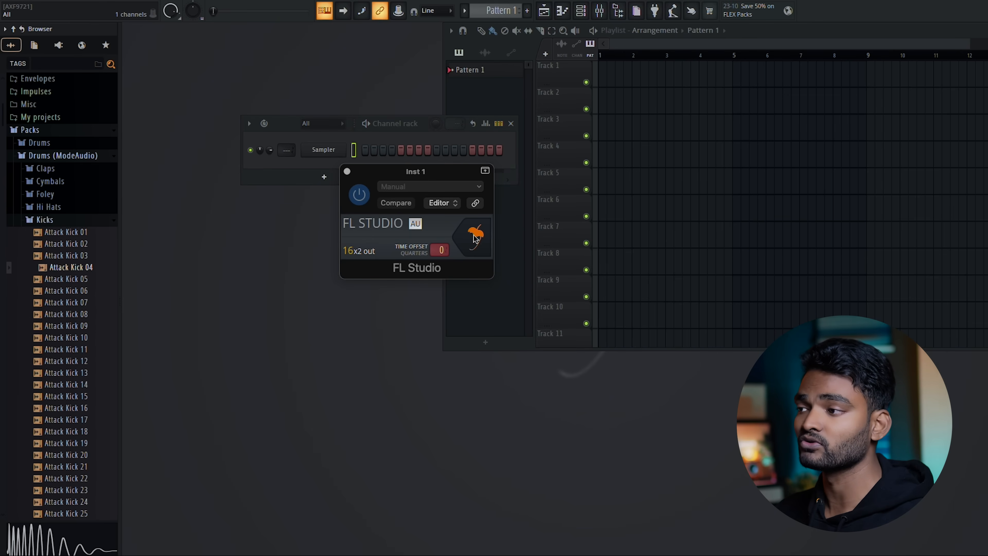
{"action": "left_click_drag", "start_coordinate": [455, 173], "coordinate": [357, 306]}
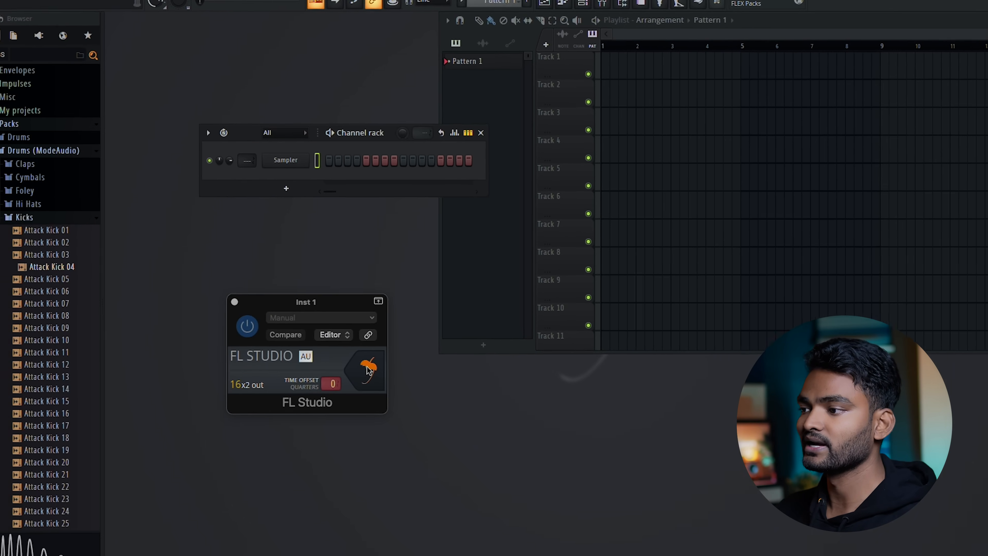
Return to the Logic arrangement and play the 12-string guitar part from bar 1
{"action": "left_click", "coordinate": [372, 366]}
{"action": "left_click", "coordinate": [389, 180]}
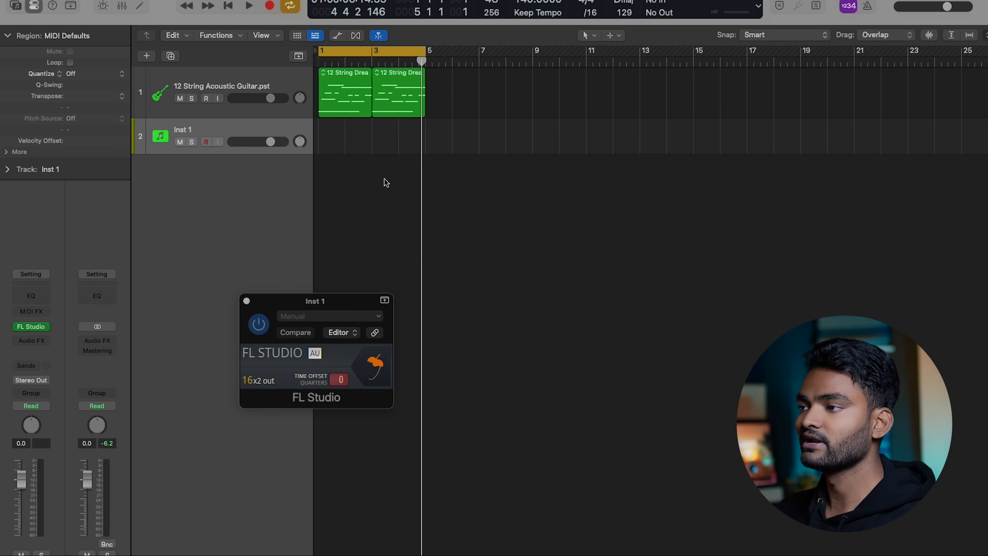
{"action": "left_click_drag", "start_coordinate": [421, 61], "coordinate": [311, 67]}
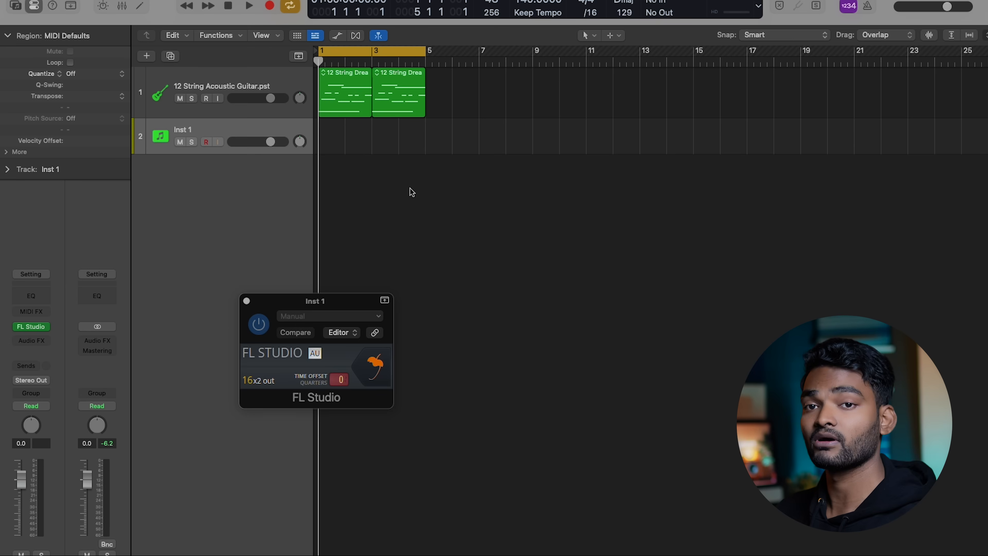
{"action": "key", "text": "space"}
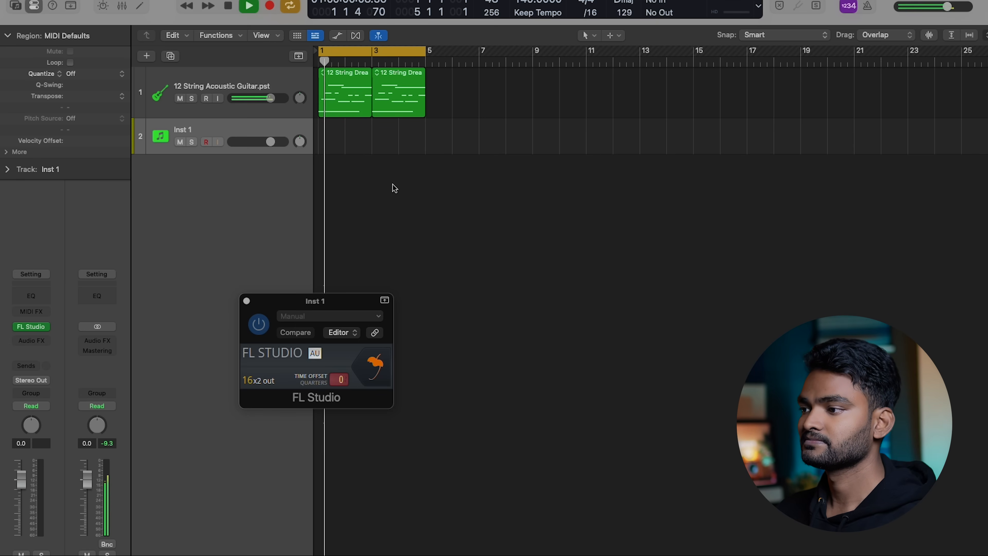
Reopen the FL Studio interface and add the Attack Kick 04 sample as a new channel in the channel rack
{"action": "left_click", "coordinate": [373, 368]}
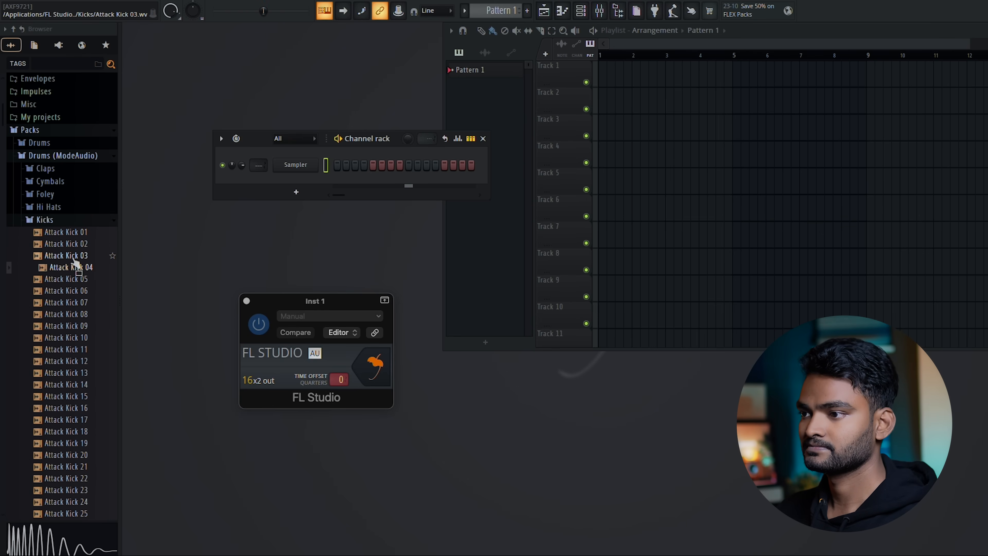
{"action": "left_click", "coordinate": [67, 268]}
{"action": "left_click_drag", "start_coordinate": [67, 268], "coordinate": [288, 182]}
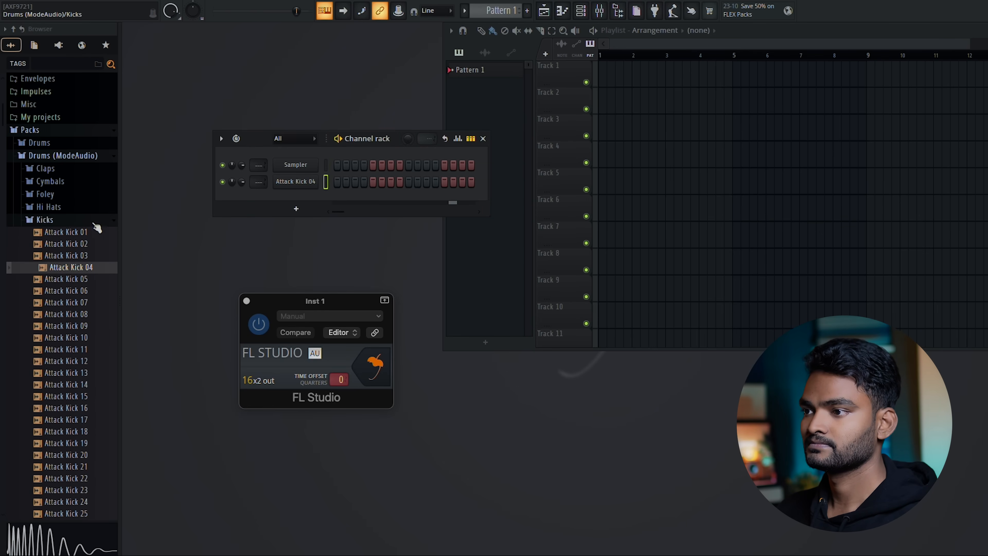
Audition the ModeAudio hi-hat samples and add Attack Hat 17 as a new channel
{"action": "left_click", "coordinate": [77, 220]}
{"action": "left_click", "coordinate": [59, 206]}
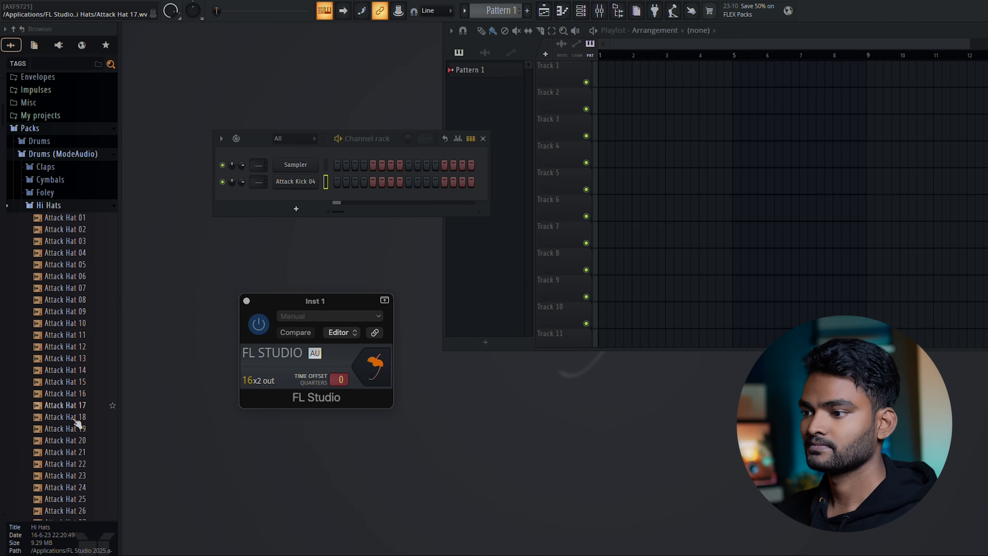
{"action": "left_click", "coordinate": [323, 146]}
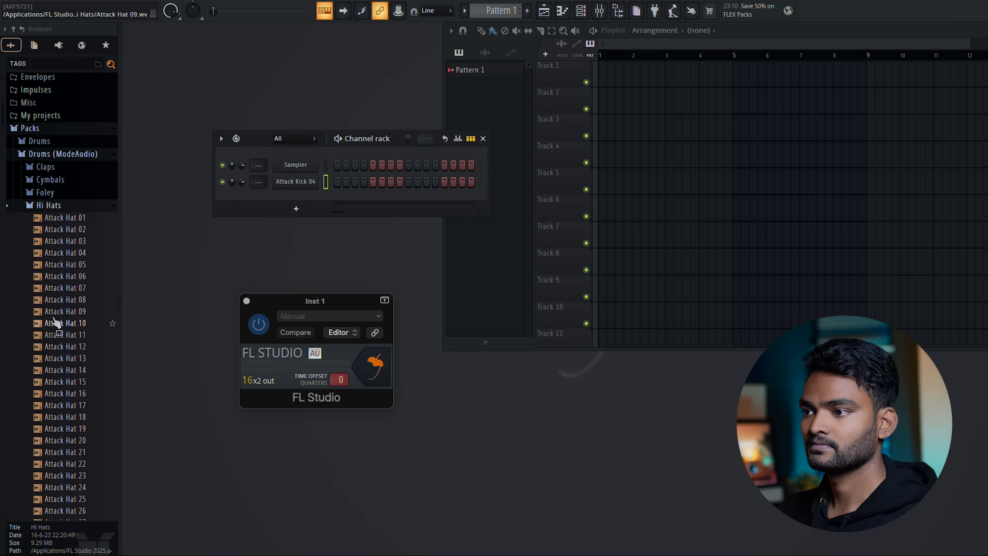
{"action": "left_click", "coordinate": [57, 269]}
{"action": "left_click", "coordinate": [64, 292]}
{"action": "left_click", "coordinate": [68, 316]}
{"action": "left_click", "coordinate": [70, 324]}
{"action": "left_click", "coordinate": [74, 334]}
{"action": "left_click", "coordinate": [78, 348]}
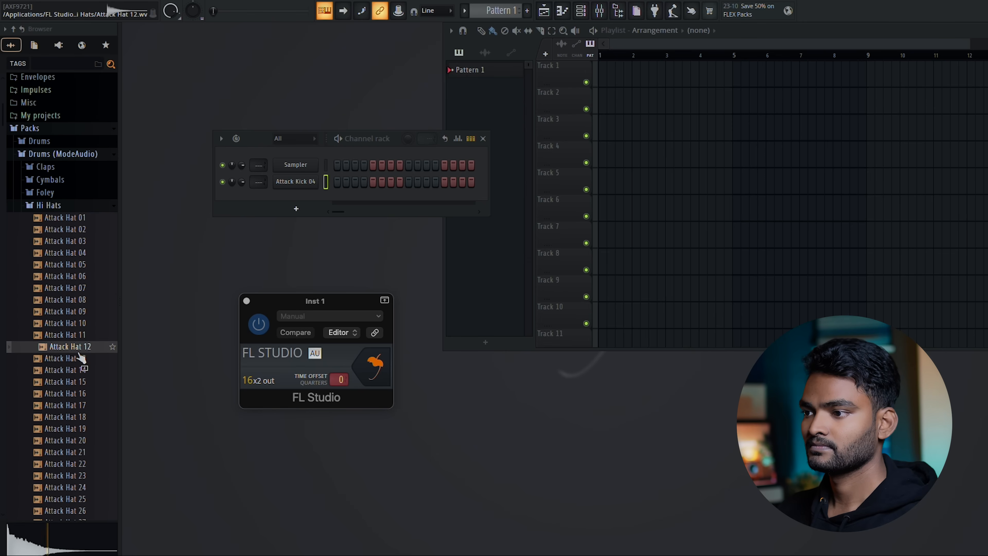
{"action": "left_click", "coordinate": [77, 382]}
{"action": "left_click", "coordinate": [78, 394]}
{"action": "left_click", "coordinate": [78, 406]}
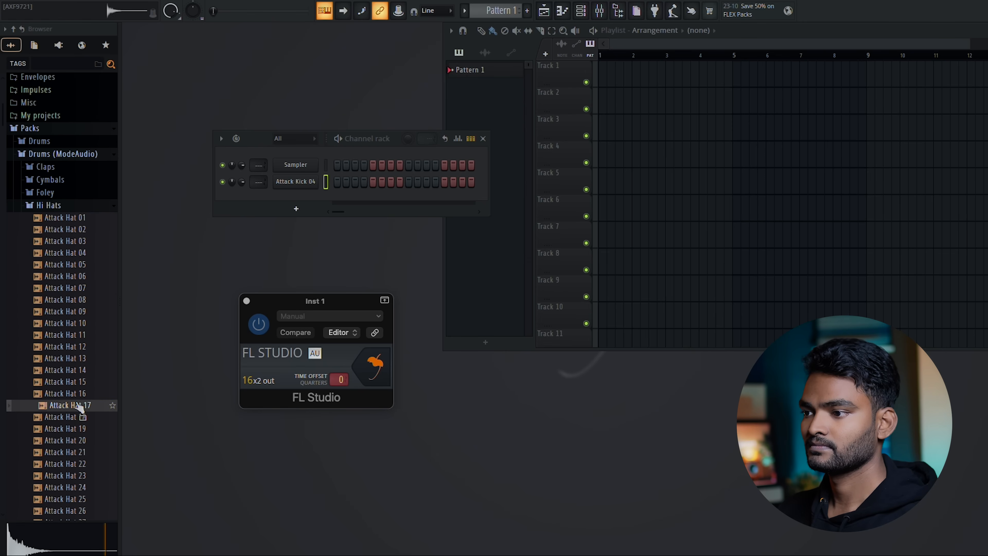
{"action": "left_click_drag", "start_coordinate": [77, 405], "coordinate": [285, 196]}
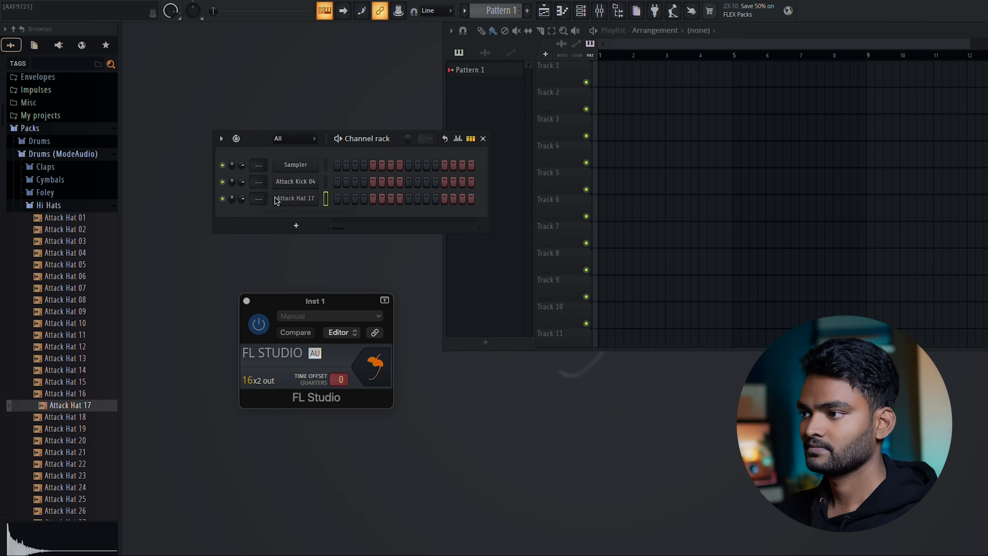
Audition the ModeAudio clap samples and add Attack Clap 09 as a new channel below the hat
{"action": "left_click", "coordinate": [65, 205]}
{"action": "left_click", "coordinate": [58, 167]}
{"action": "left_click", "coordinate": [66, 226]}
{"action": "left_click", "coordinate": [70, 203]}
{"action": "left_click", "coordinate": [77, 191]}
{"action": "left_click", "coordinate": [72, 179]}
{"action": "left_click", "coordinate": [76, 284]}
{"action": "left_click", "coordinate": [76, 298]}
{"action": "left_click", "coordinate": [76, 286]}
{"action": "left_click", "coordinate": [77, 273]}
{"action": "left_click_drag", "start_coordinate": [77, 275], "coordinate": [281, 209]}
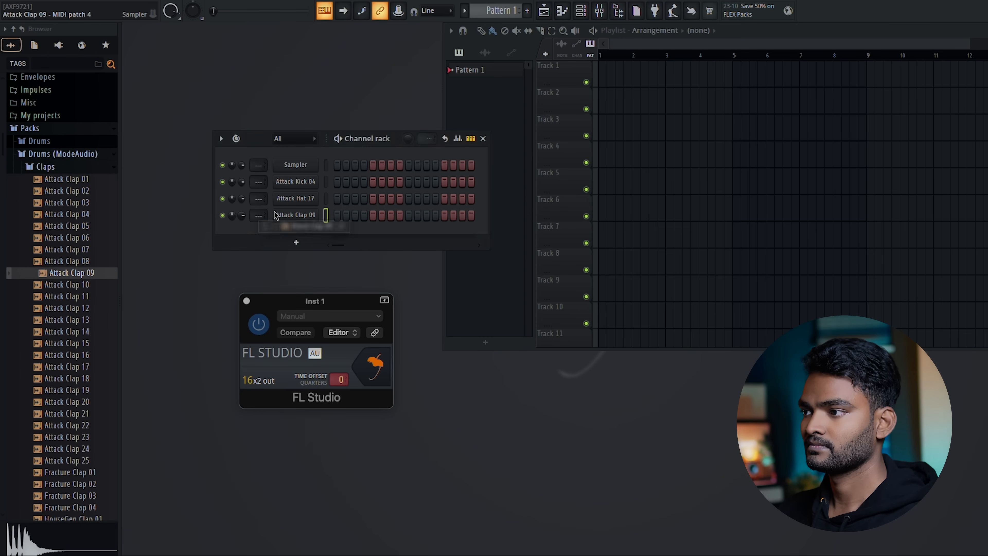
Place Attack Kick 04 hits on steps 1 and 9 and fill Attack Hat 17 on each 2 steps
{"action": "right_click", "coordinate": [309, 182]}
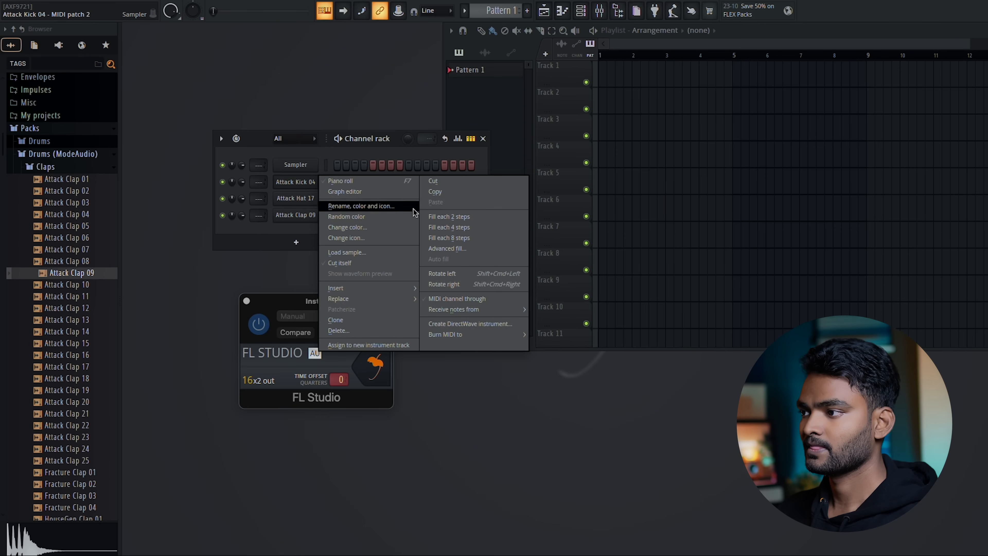
{"action": "left_click", "coordinate": [283, 183]}
{"action": "left_click", "coordinate": [337, 181]}
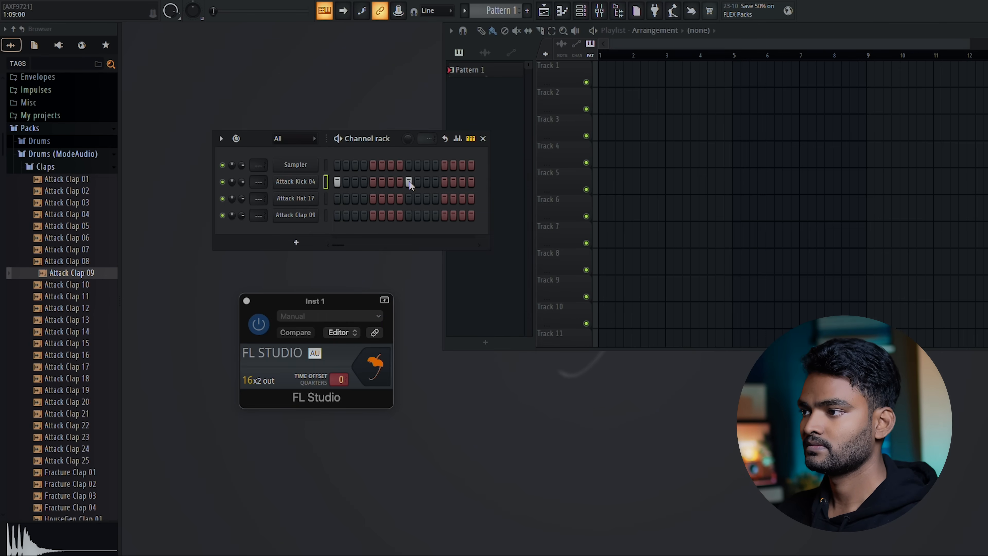
{"action": "left_click", "coordinate": [338, 139]}
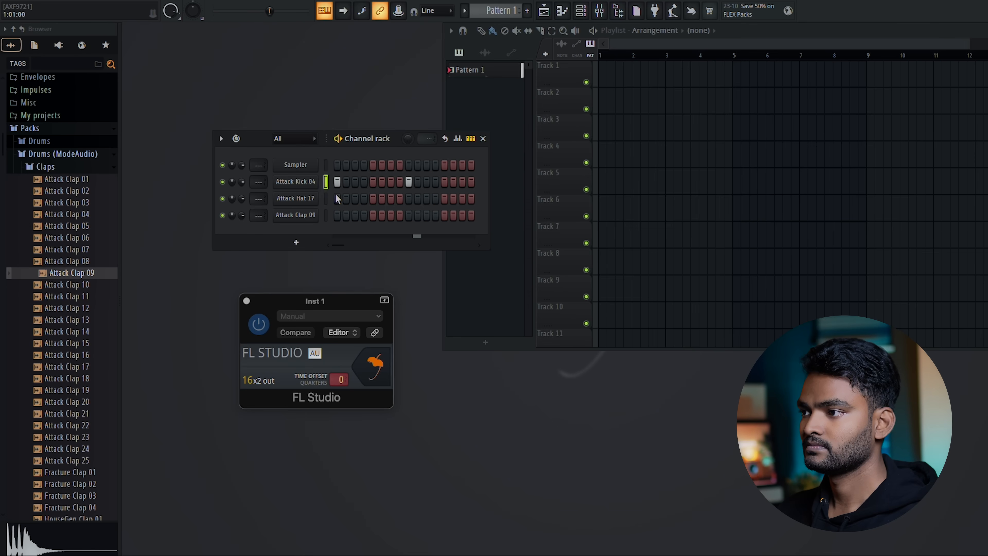
{"action": "right_click", "coordinate": [304, 199]}
{"action": "left_click", "coordinate": [451, 234]}
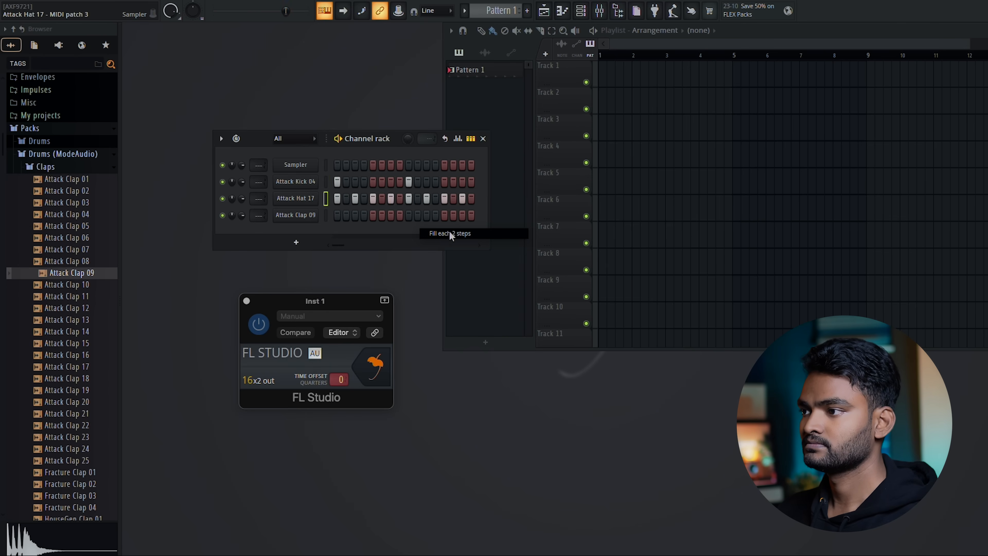
Place Attack Clap 09 hits on steps 5 and 13 and lower the Attack Hat 17 channel volume
{"action": "left_click", "coordinate": [373, 216]}
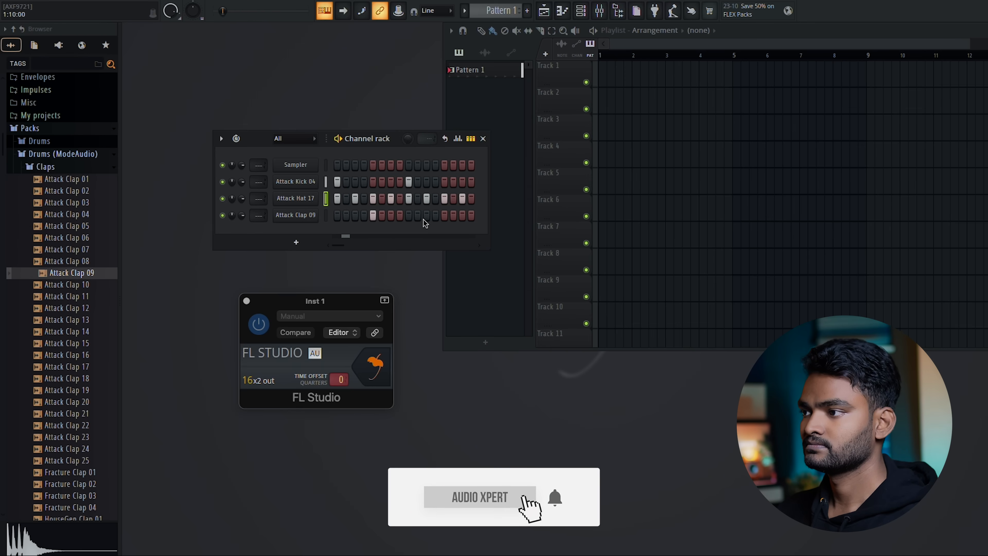
{"action": "left_click", "coordinate": [444, 215]}
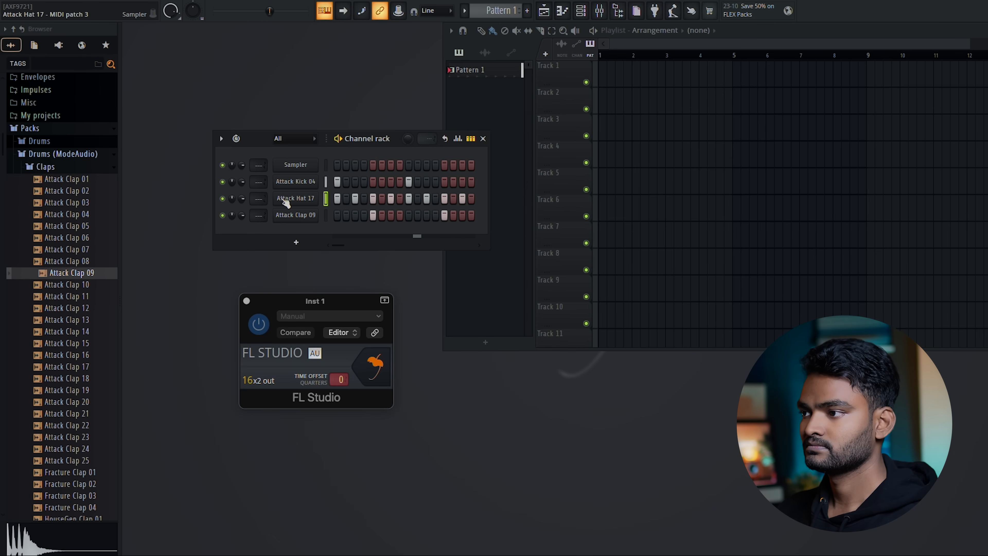
{"action": "left_click_drag", "start_coordinate": [242, 198], "coordinate": [240, 237]}
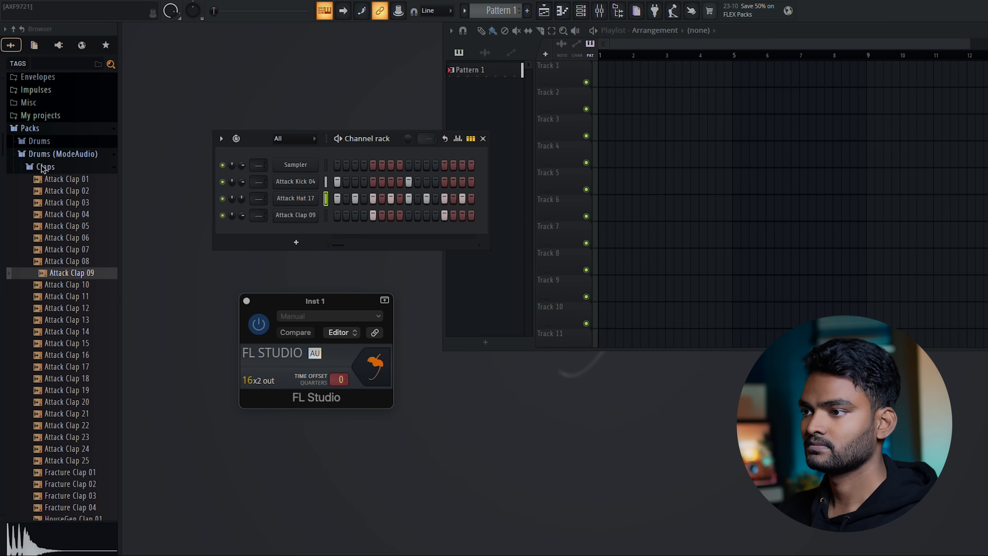
Audition the ModeAudio percussion blips and add Attack Blip 02 and Attack Blip 03 as new channels
{"action": "left_click", "coordinate": [58, 168]}
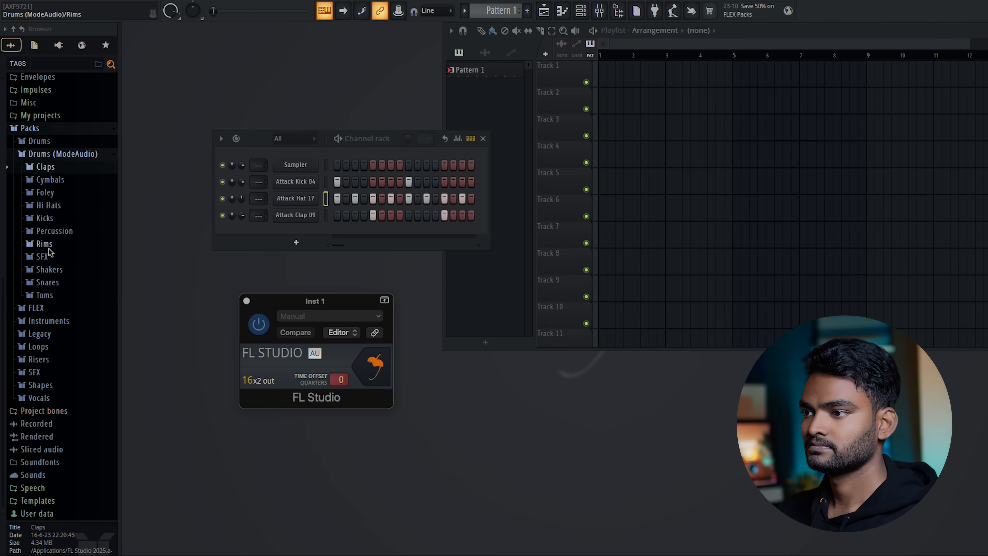
{"action": "left_click", "coordinate": [54, 231]}
{"action": "left_click", "coordinate": [66, 279]}
{"action": "left_click", "coordinate": [67, 291]}
{"action": "left_click", "coordinate": [68, 279]}
{"action": "left_click", "coordinate": [67, 290]}
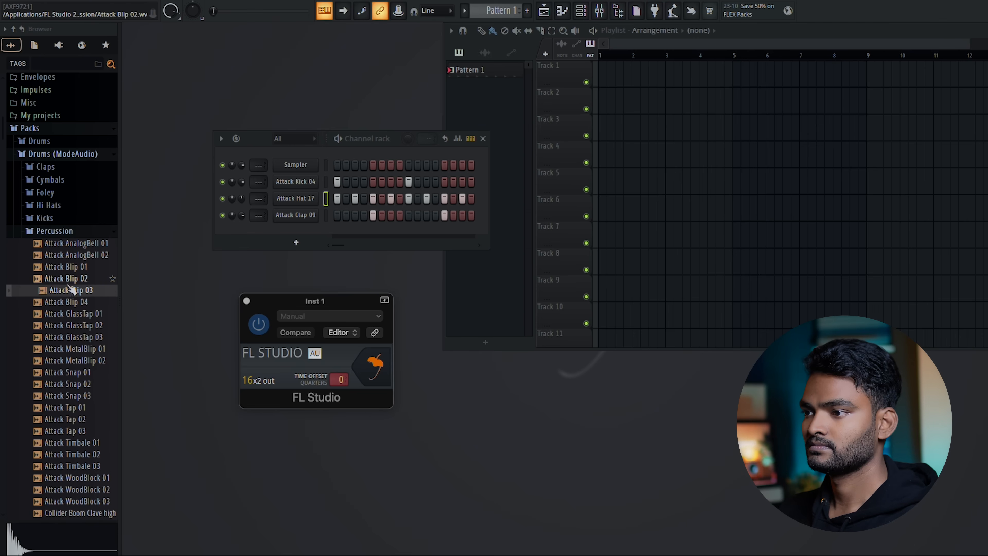
{"action": "left_click", "coordinate": [69, 282]}
{"action": "left_click_drag", "start_coordinate": [70, 283], "coordinate": [280, 235]}
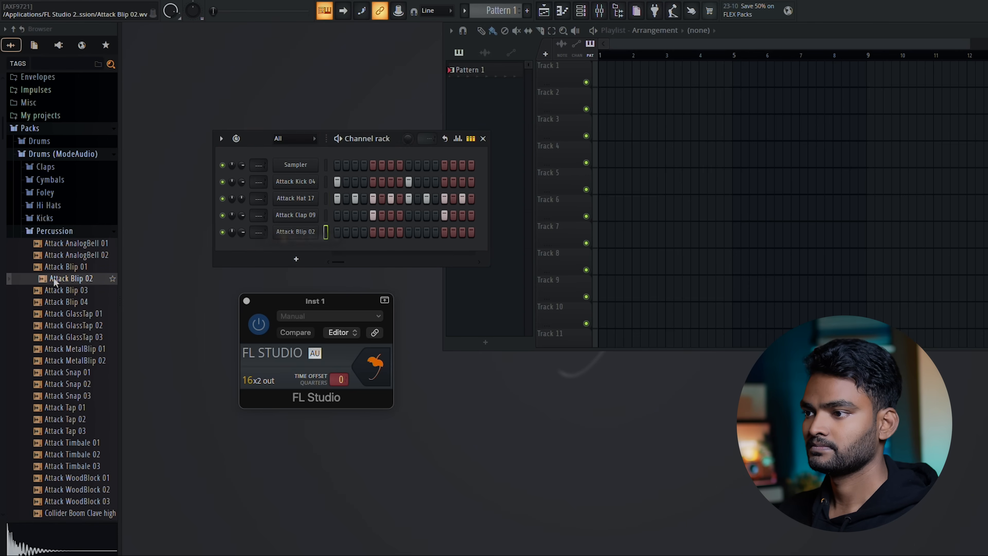
{"action": "left_click_drag", "start_coordinate": [60, 290], "coordinate": [295, 250]}
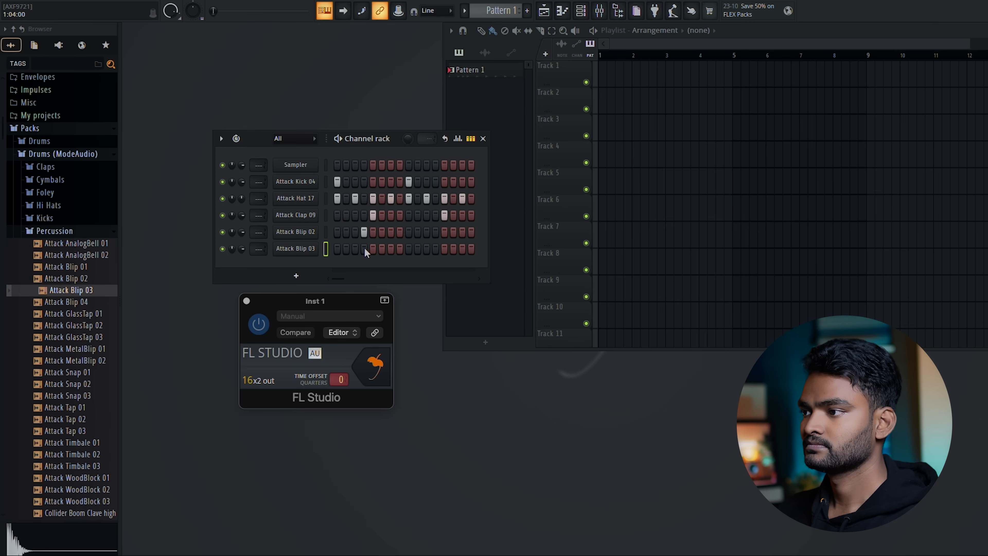
Place Attack Blip 02 hits on steps 11 and 15 and Attack Blip 03 hits on steps 12 and 16, leaving steps 3 and 4 empty
{"action": "left_click", "coordinate": [357, 232]}
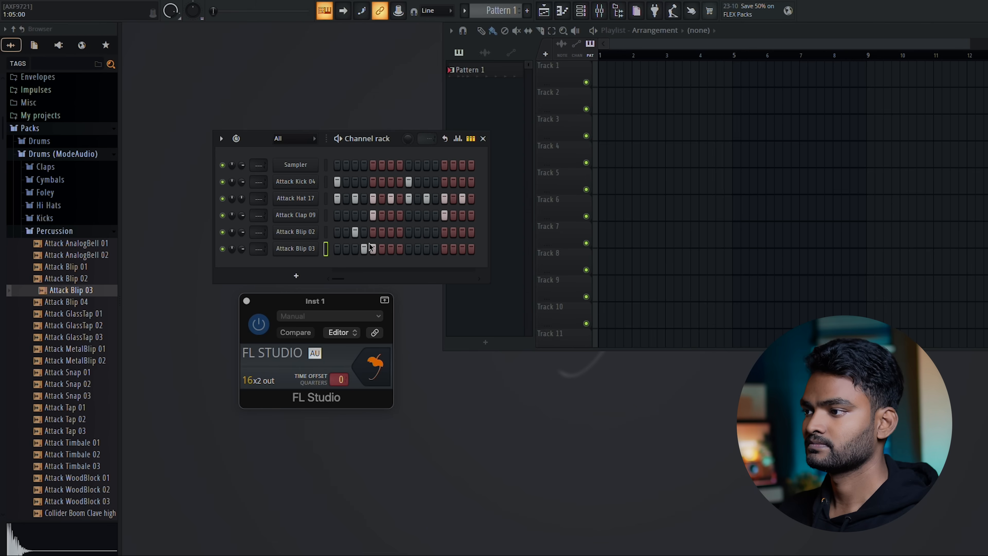
{"action": "right_click", "coordinate": [375, 249]}
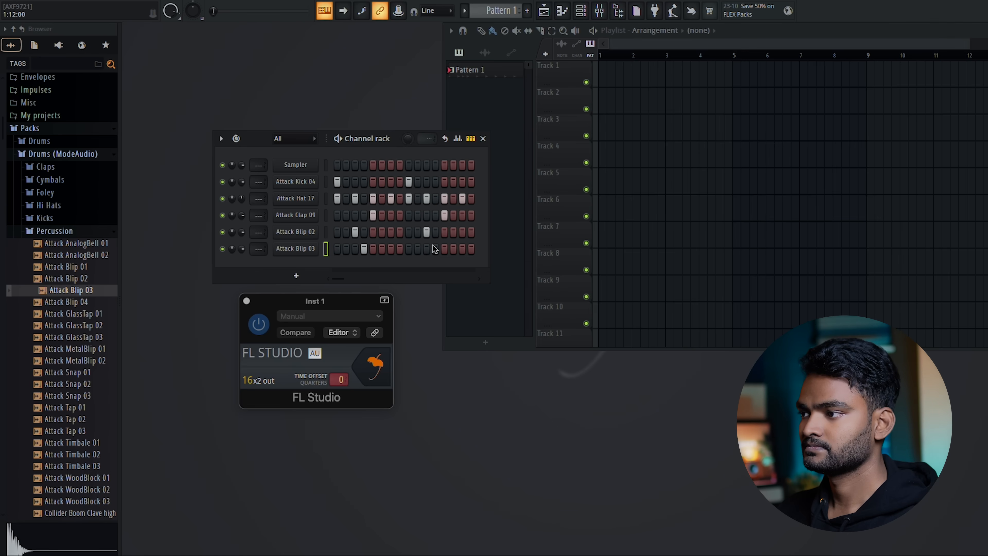
{"action": "left_click", "coordinate": [470, 249]}
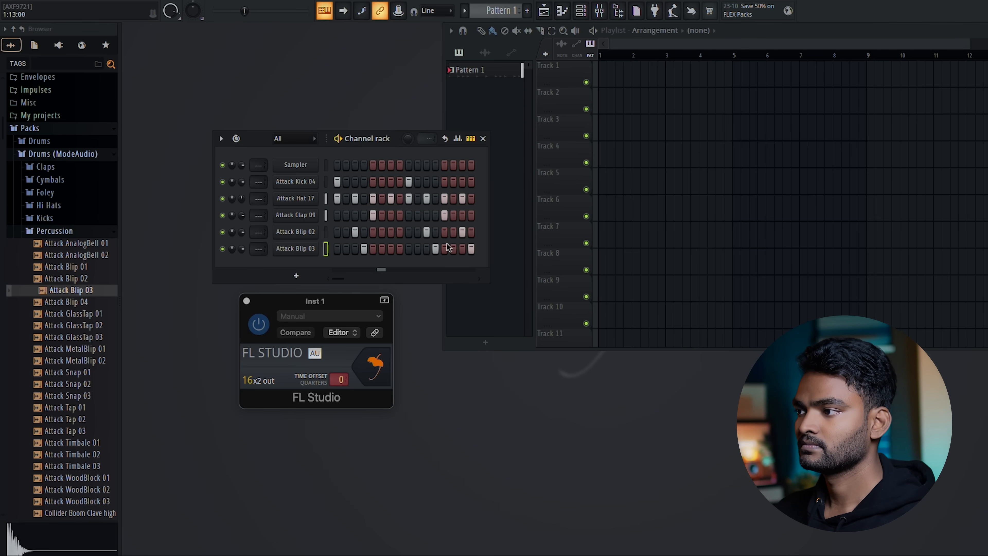
{"action": "right_click", "coordinate": [355, 234]}
{"action": "right_click", "coordinate": [364, 248]}
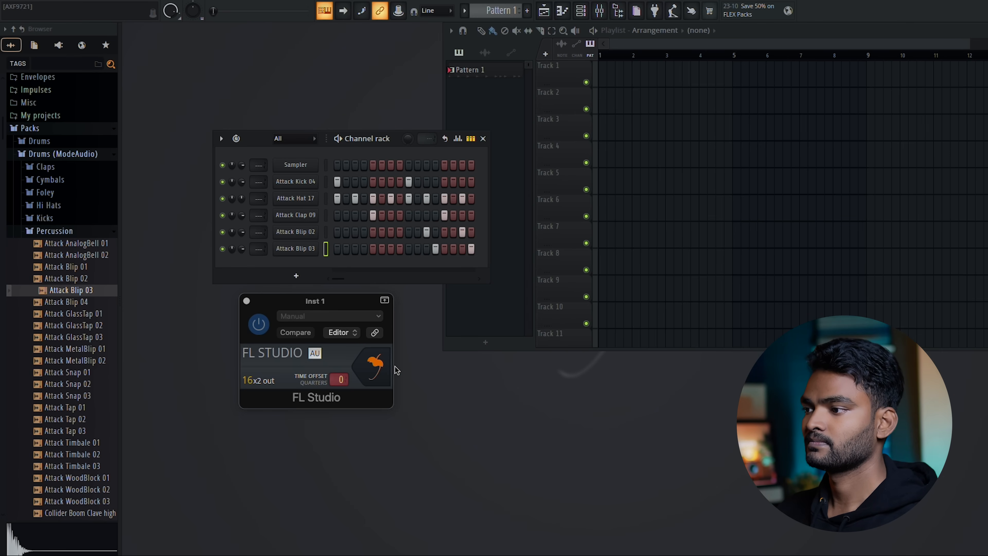
Switch back and forth between the Logic arrangement and the FL Studio interface, ending with FL Studio shown
{"action": "left_click", "coordinate": [374, 368]}
{"action": "left_click", "coordinate": [376, 363]}
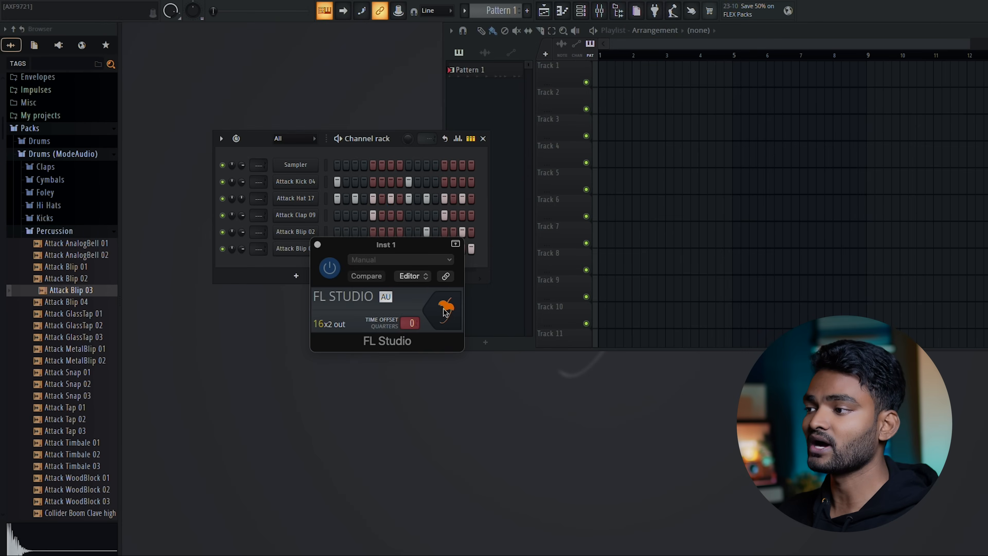
{"action": "left_click", "coordinate": [445, 313]}
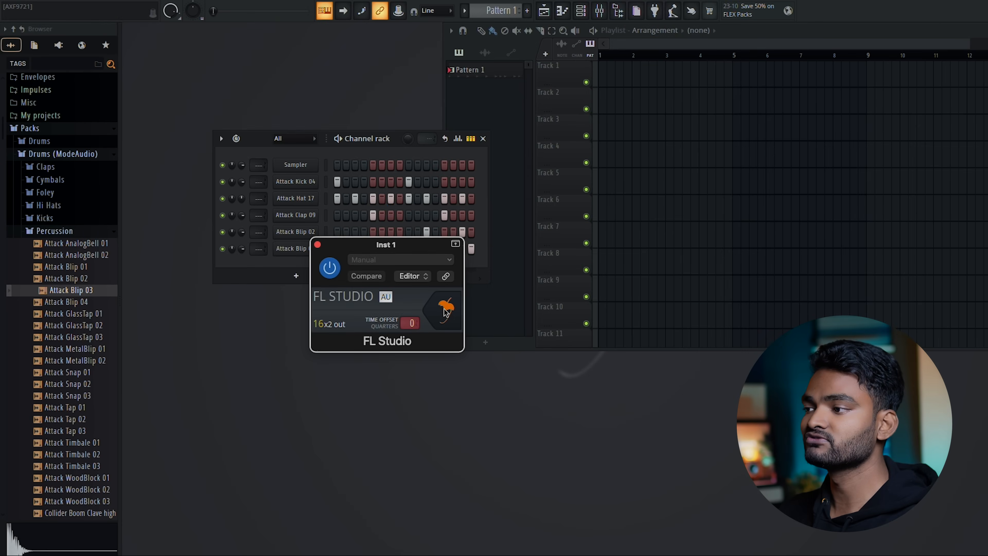
{"action": "left_click", "coordinate": [446, 311]}
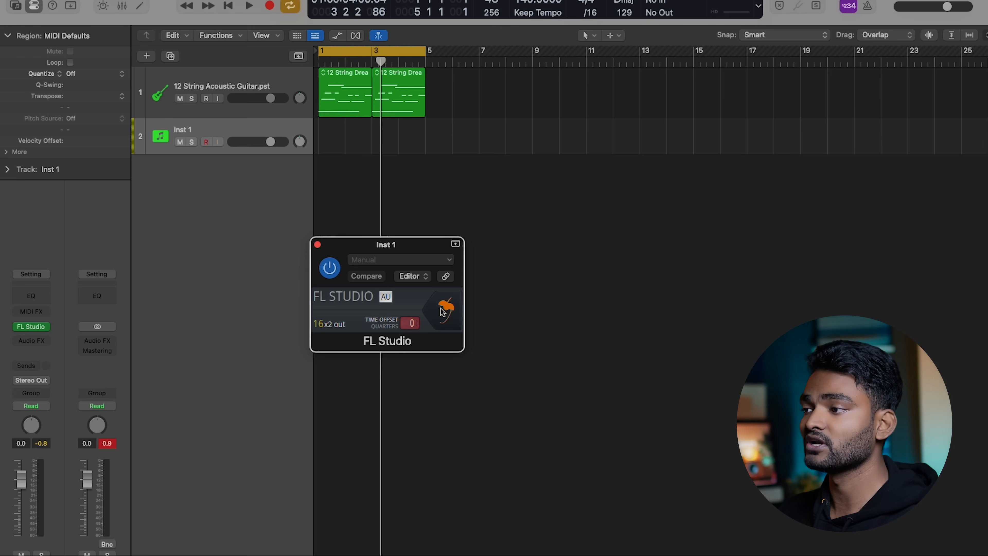
{"action": "left_click", "coordinate": [443, 314]}
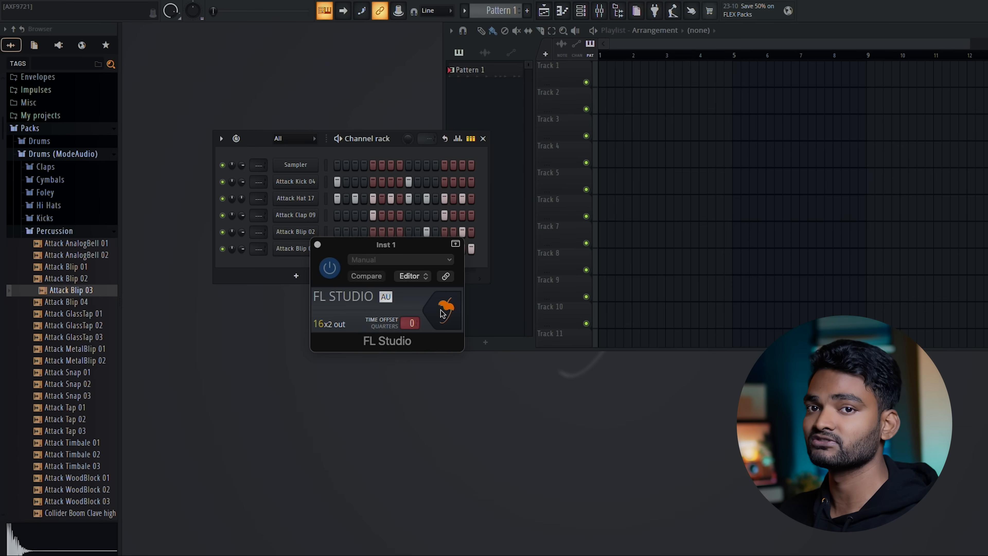
Move the plug-in window clear of the channel rack, and play the drum pattern while returning to the Logic arrangement
{"action": "left_click_drag", "start_coordinate": [422, 250], "coordinate": [383, 332]}
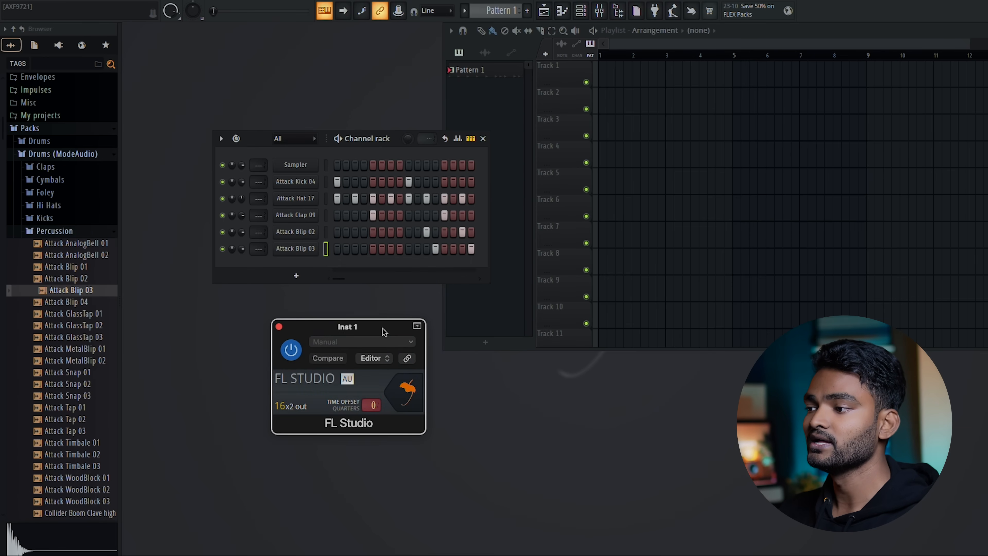
{"action": "left_click", "coordinate": [339, 140]}
{"action": "left_click", "coordinate": [407, 394]}
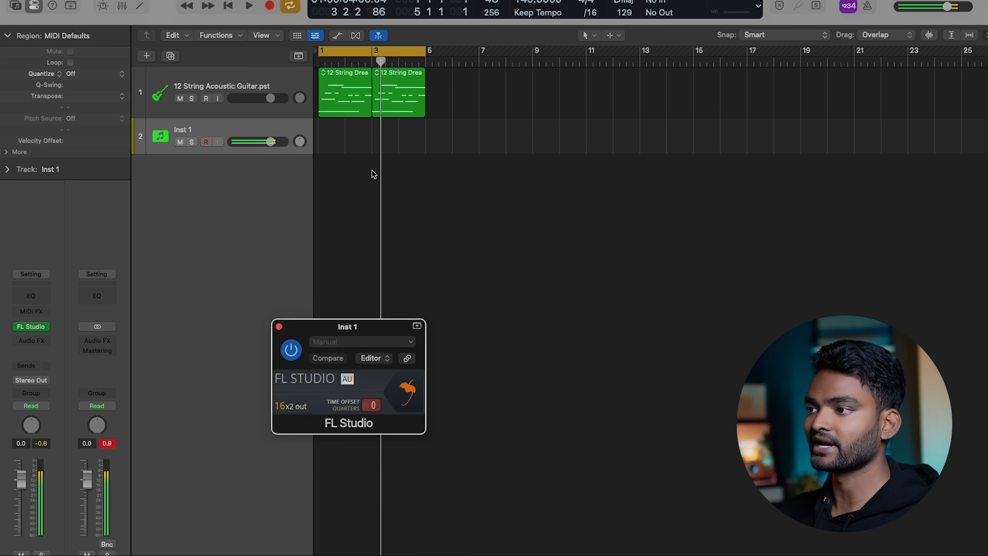
Return the playhead to the start of the project and route the Inst 1 track's output to Bus 2
{"action": "left_click_drag", "start_coordinate": [382, 58], "coordinate": [325, 59]}
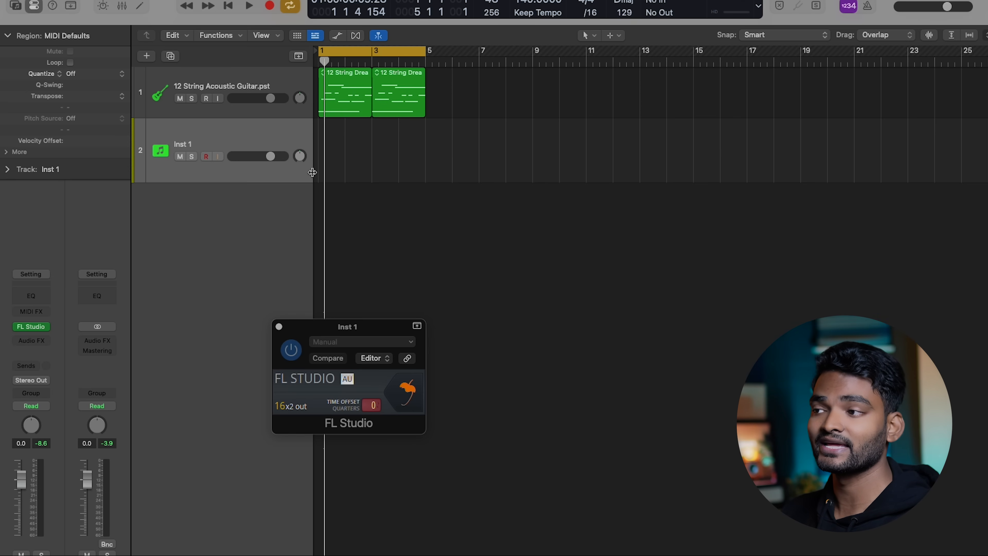
{"action": "key", "text": "Return"}
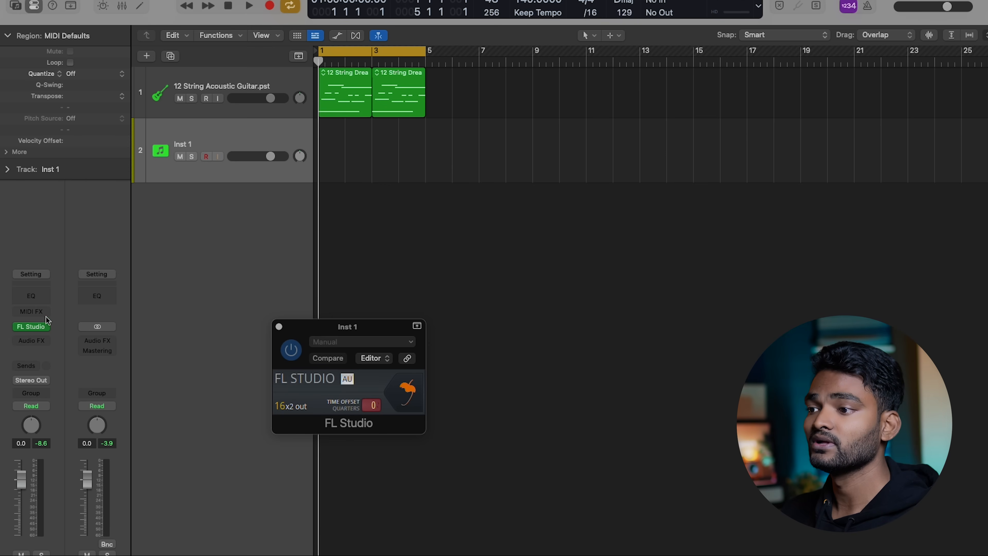
{"action": "left_click", "coordinate": [31, 379]}
{"action": "mouse_move", "coordinate": [53, 446]}
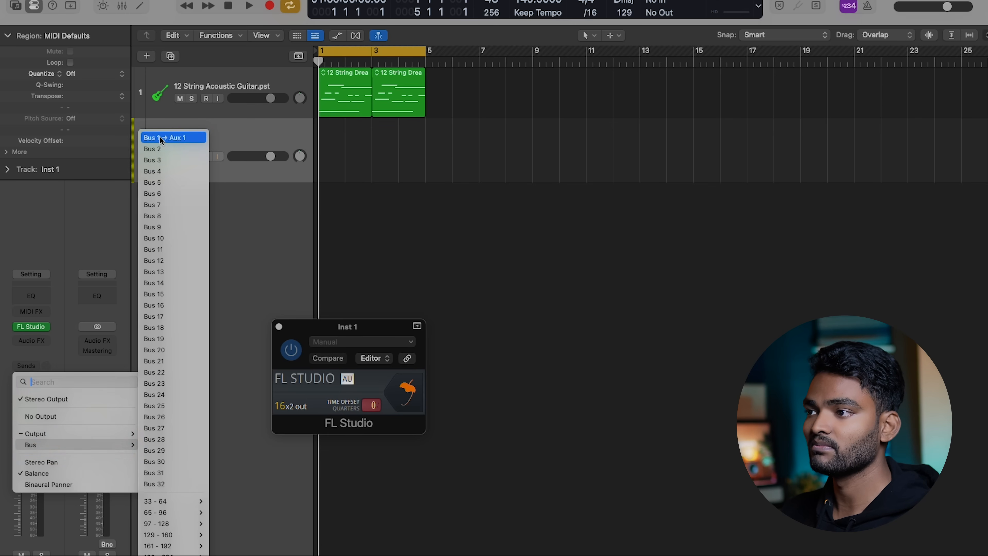
{"action": "left_click", "coordinate": [171, 148]}
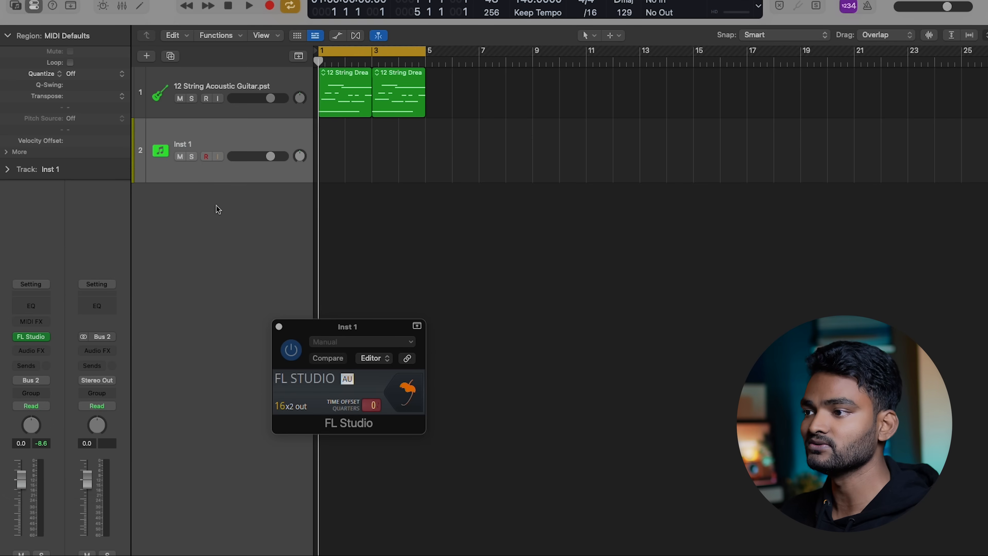
Add a new audio track below Inst 1 and increase its track height
{"action": "right_click", "coordinate": [189, 213]}
{"action": "left_click", "coordinate": [222, 218]}
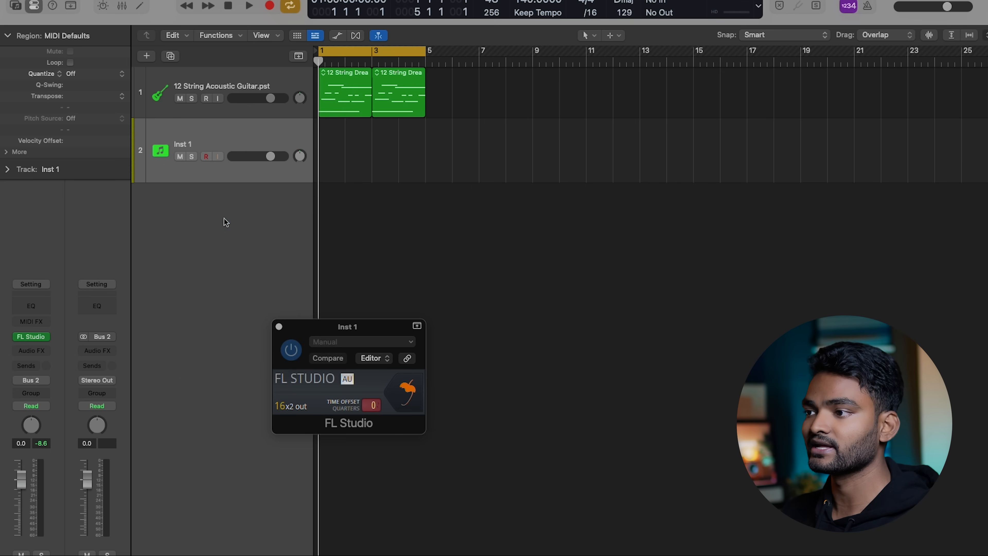
{"action": "left_click_drag", "start_coordinate": [220, 217], "coordinate": [221, 280]}
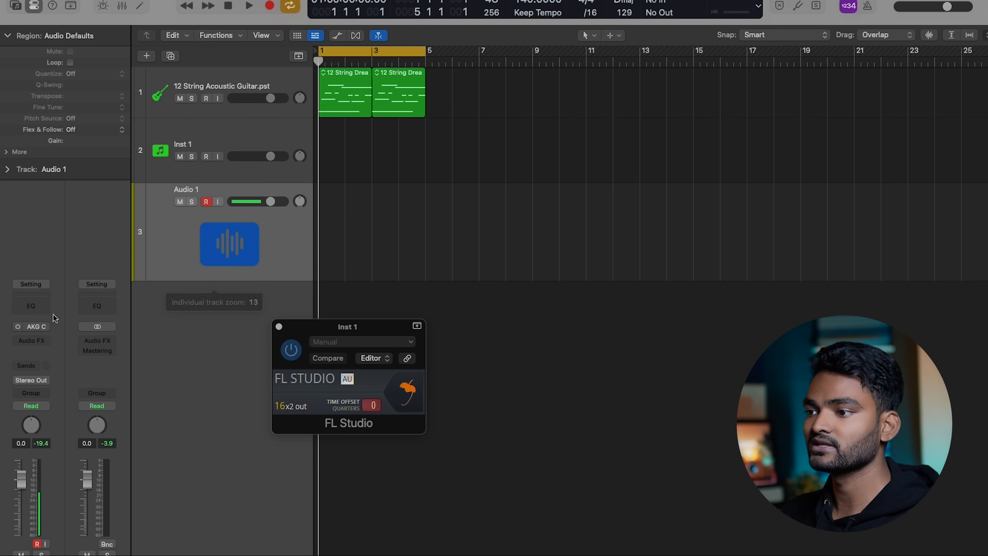
Switch the new audio track's input to stereo and set it to Bus 2, which carries the Inst 1 signal
{"action": "left_click", "coordinate": [18, 328]}
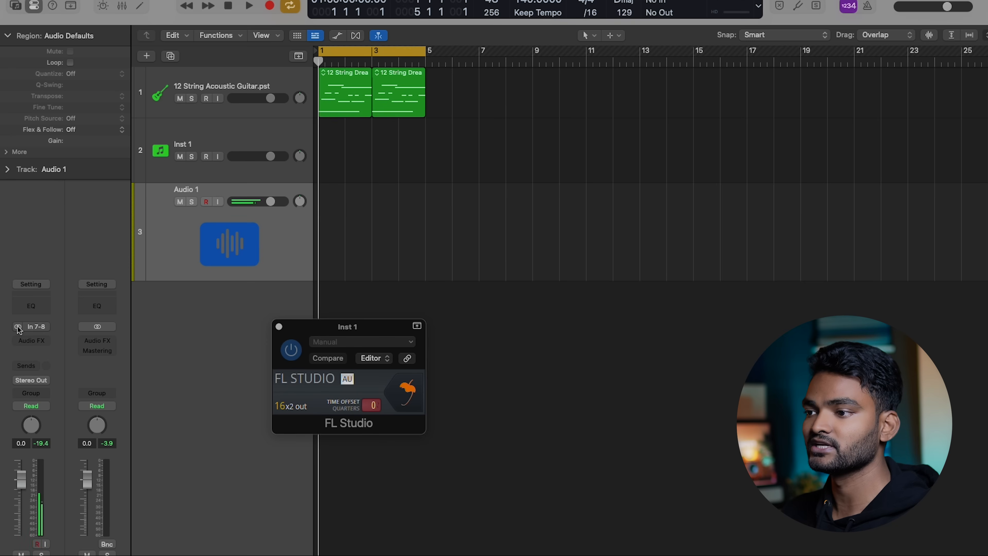
{"action": "left_click", "coordinate": [41, 328]}
{"action": "mouse_move", "coordinate": [133, 390]}
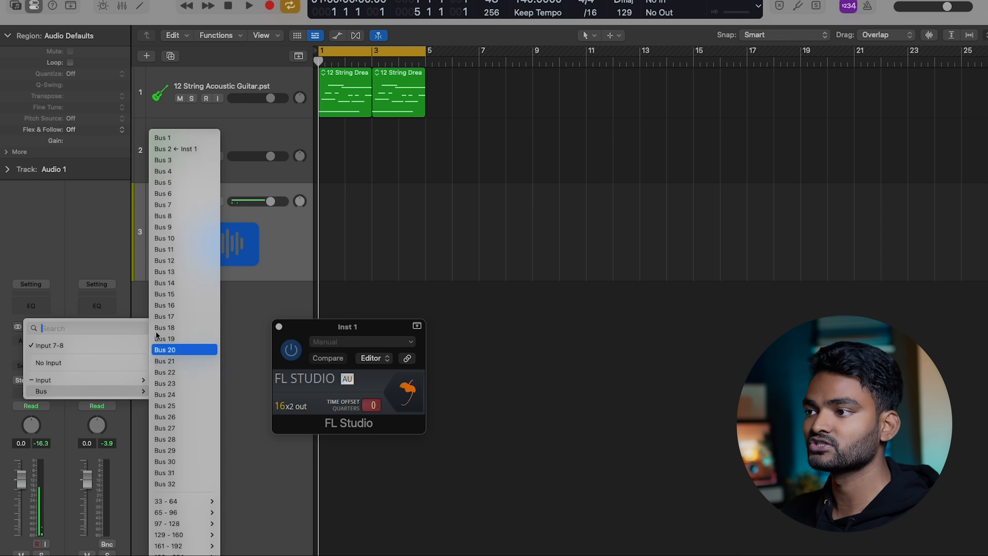
{"action": "left_click", "coordinate": [170, 150]}
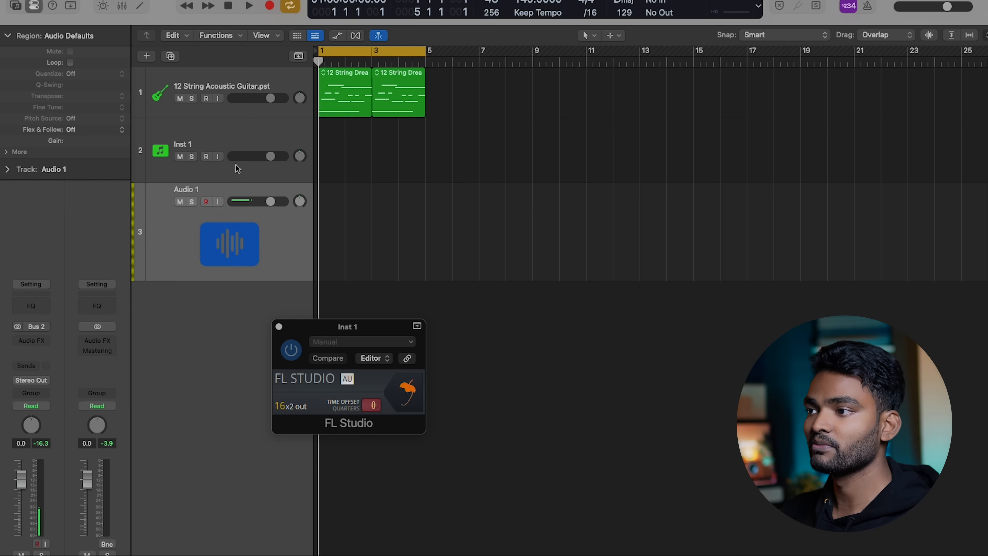
Check the Inst 1 track's routing and rename the new audio track as FL STUDIO OUT
{"action": "left_click", "coordinate": [233, 147]}
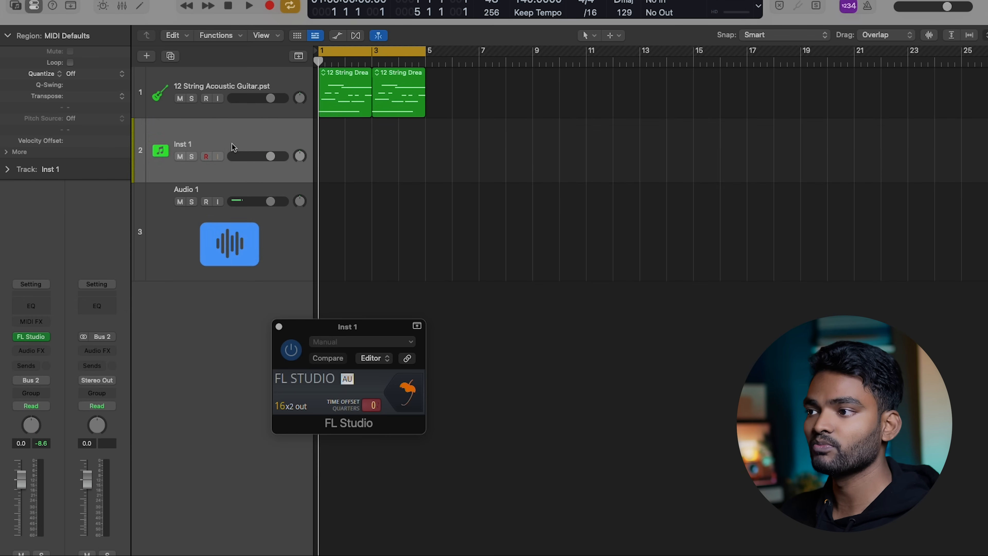
{"action": "left_click", "coordinate": [260, 229]}
{"action": "double_click", "coordinate": [190, 190]}
{"action": "type", "text": "FL STUDIO OUT"}
{"action": "key", "text": "Return"}
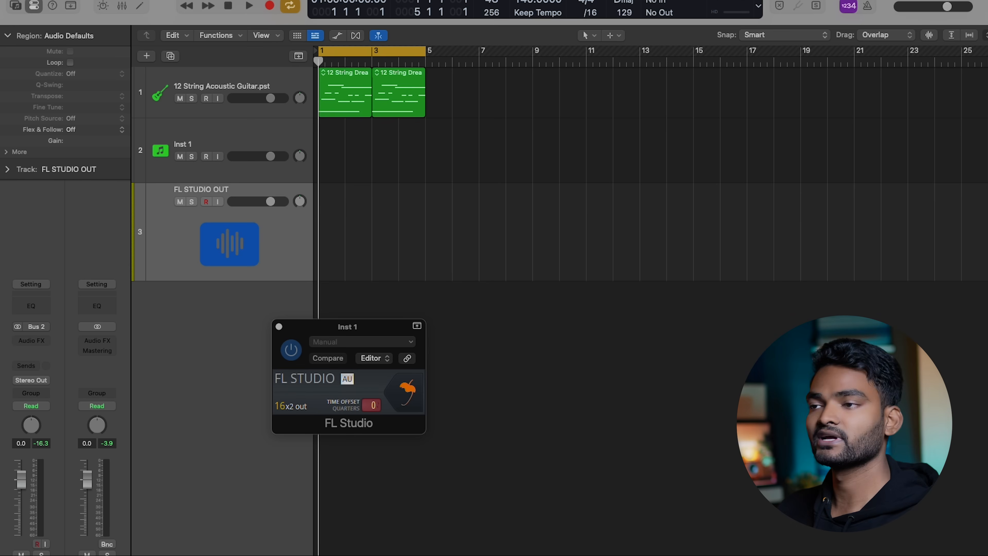
Play the guitar and FL Studio drums together briefly, and return the playhead to bar 1
{"action": "key", "text": "space"}
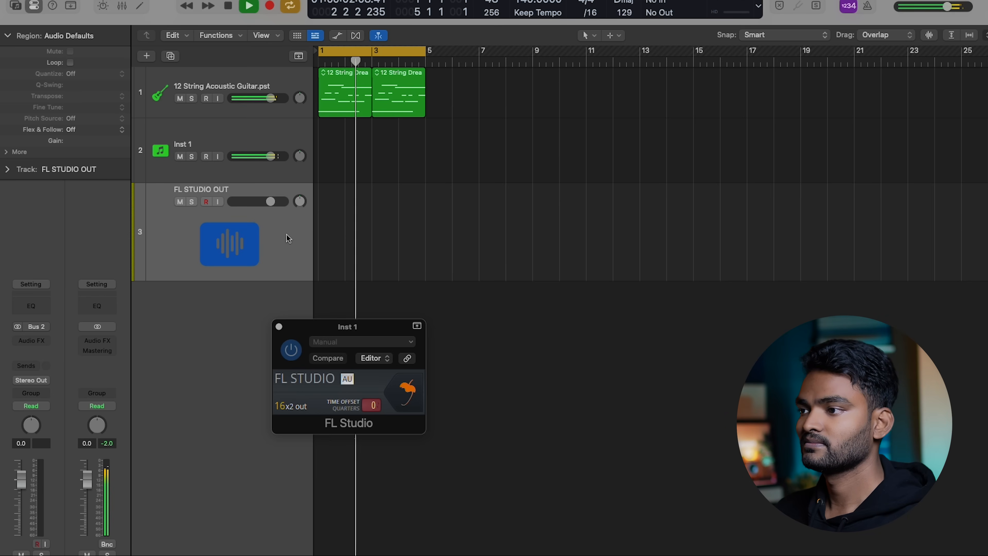
{"action": "key", "text": "space"}
{"action": "left_click_drag", "start_coordinate": [363, 61], "coordinate": [319, 68]}
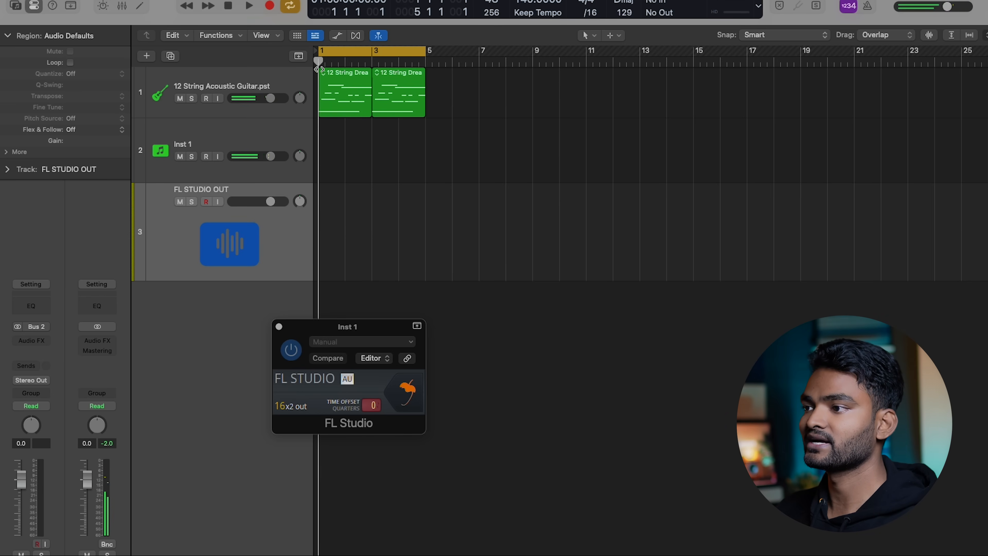
With the count-in off, record the FL Studio drums onto the FL STUDIO OUT track over bars 1 to 4, and reopen the FL Studio interface
{"action": "left_click", "coordinate": [206, 201]}
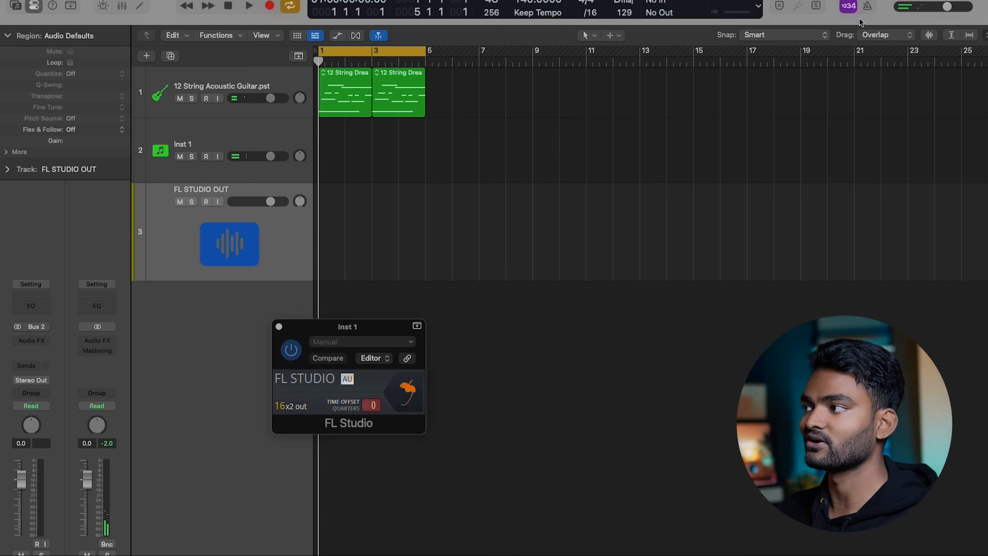
{"action": "left_click", "coordinate": [848, 7]}
{"action": "key", "text": "r"}
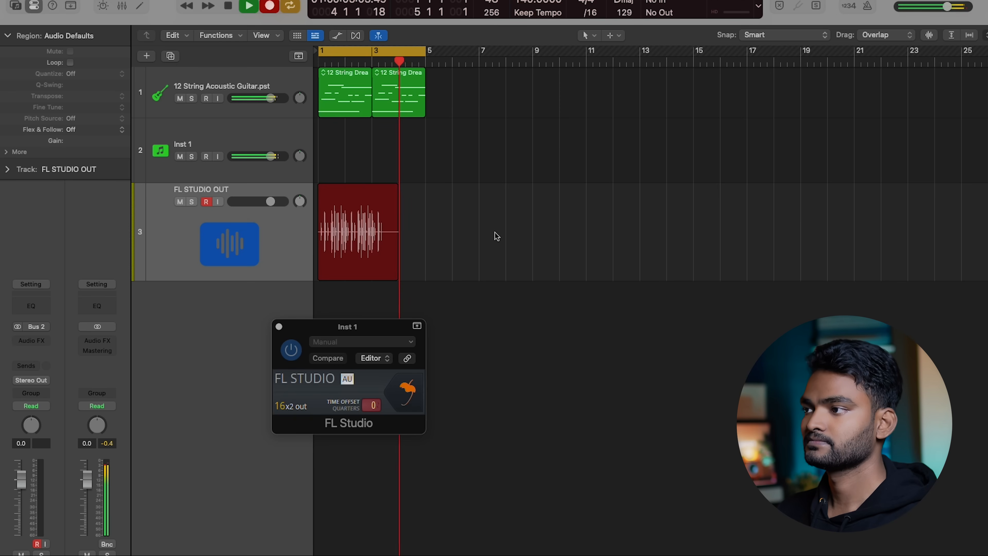
{"action": "key", "text": "space"}
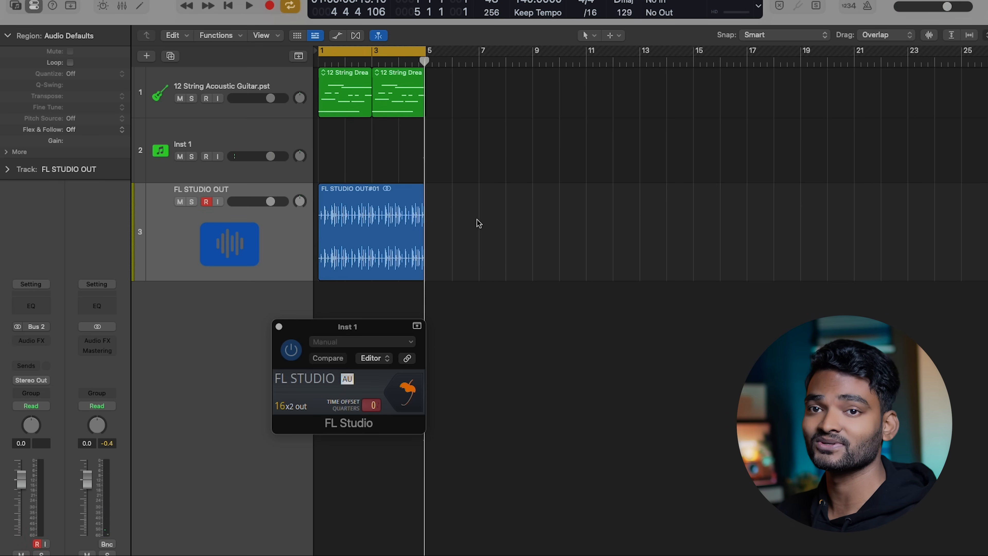
{"action": "left_click", "coordinate": [407, 390]}
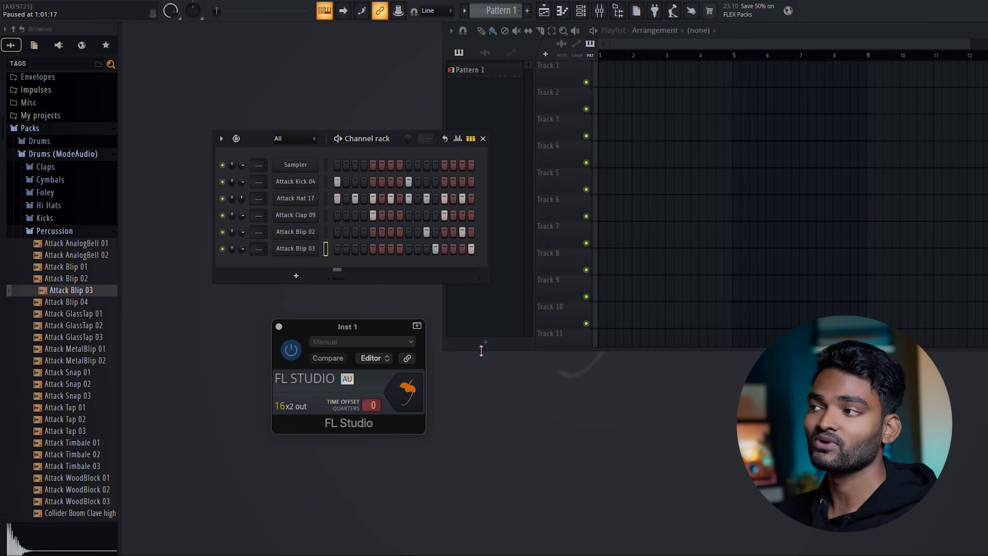